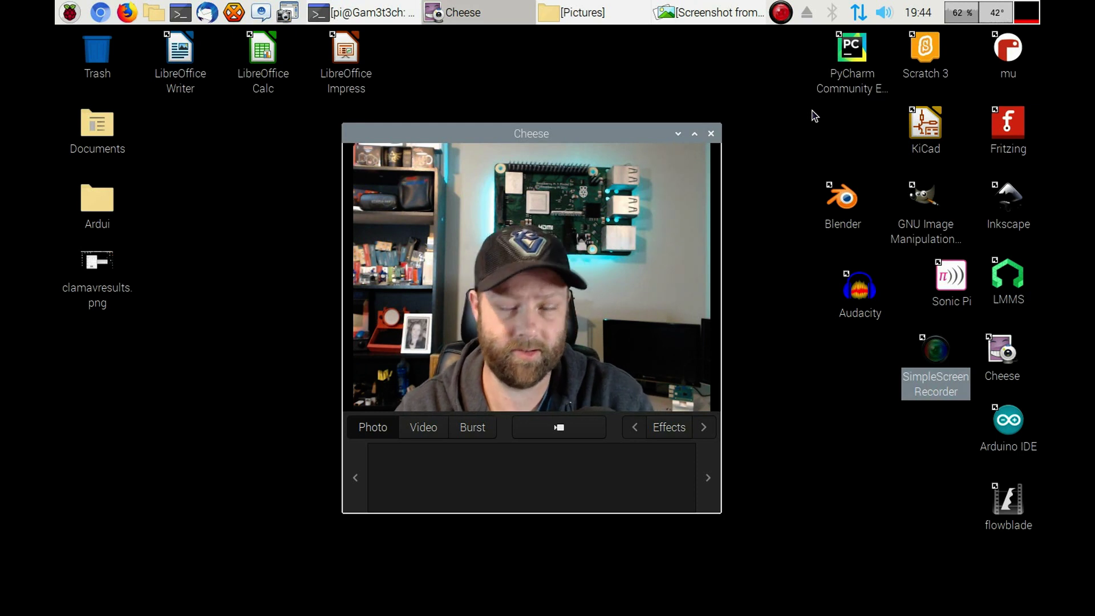
- Open a terminal in /boot and list its files, including cmdline.txt and config.txt
{"action": "left_click", "coordinate": [180, 12]}
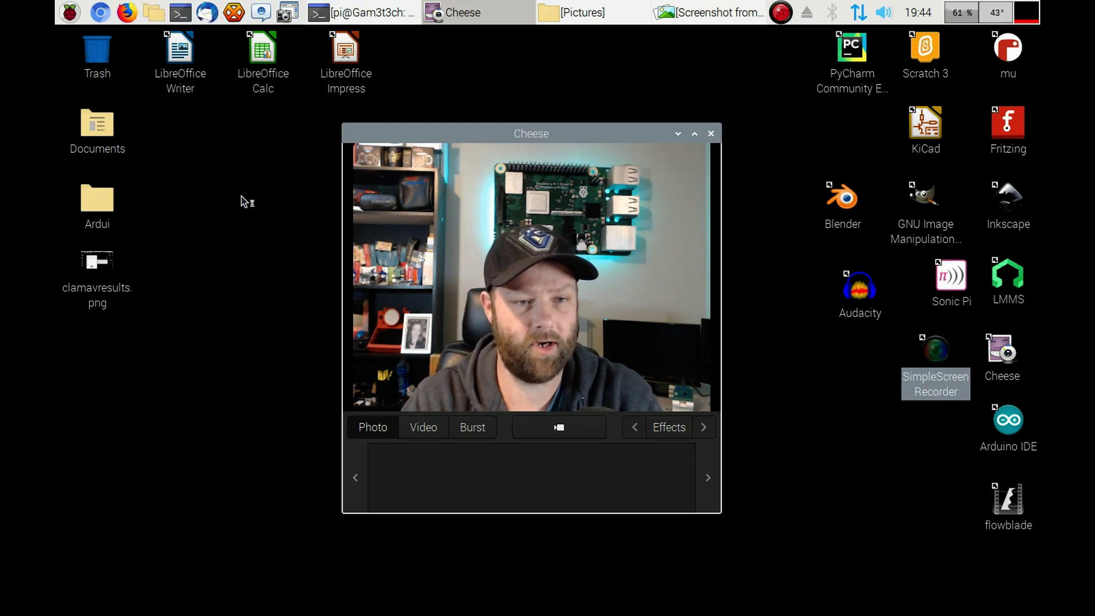
{"action": "type", "text": "cd /"}
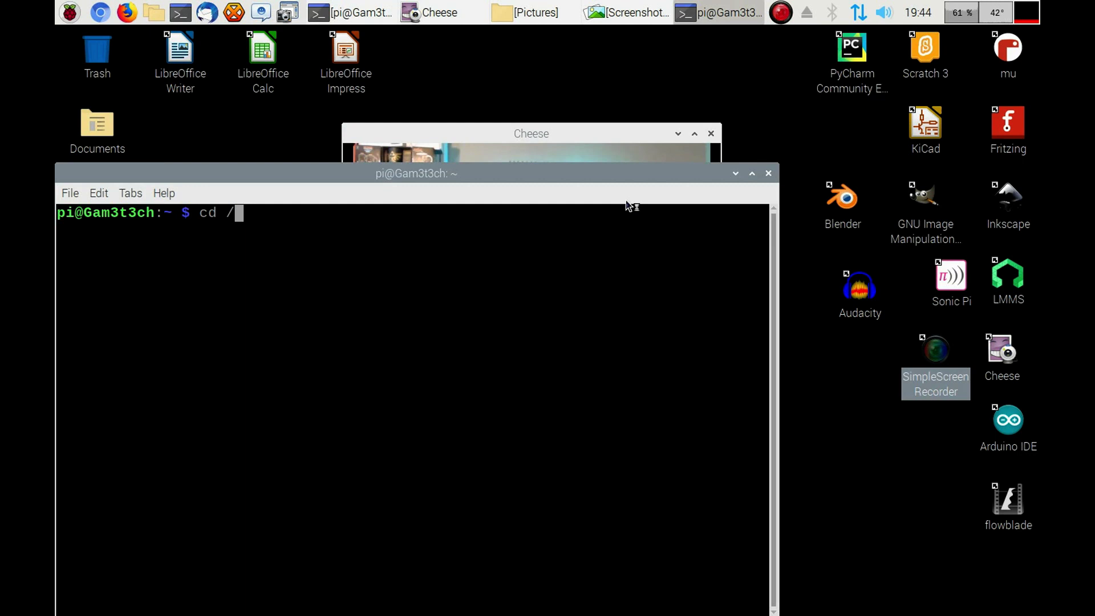
{"action": "type", "text": "boot"}
{"action": "key", "text": "Return"}
{"action": "type", "text": "ls"}
{"action": "key", "text": "Return"}
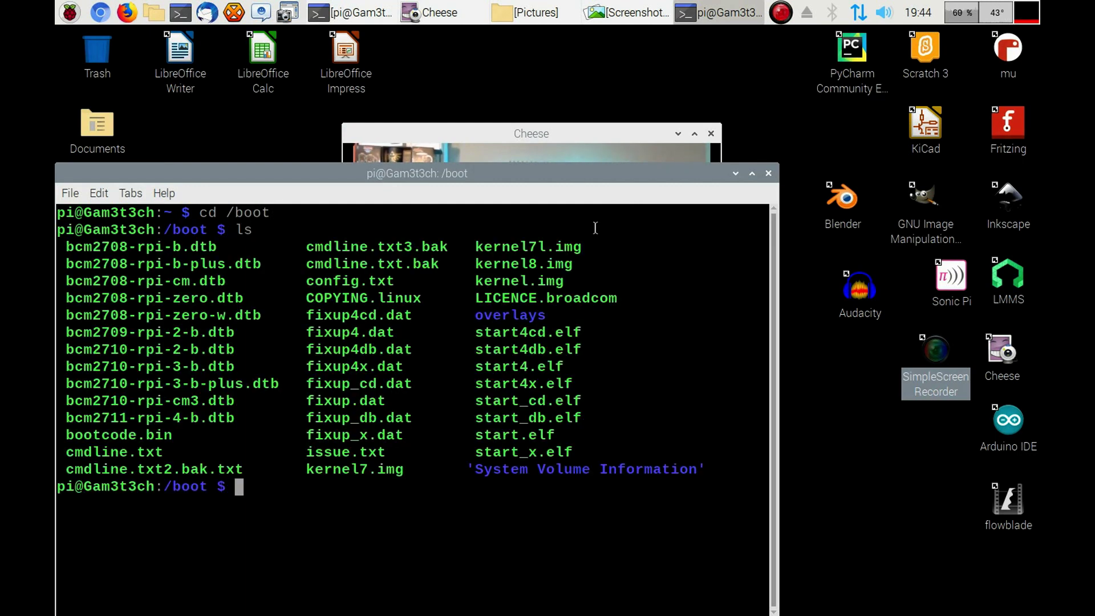
{"action": "left_click_drag", "start_coordinate": [165, 452], "coordinate": [66, 452]}
{"action": "left_click_drag", "start_coordinate": [388, 173], "coordinate": [483, 99]}
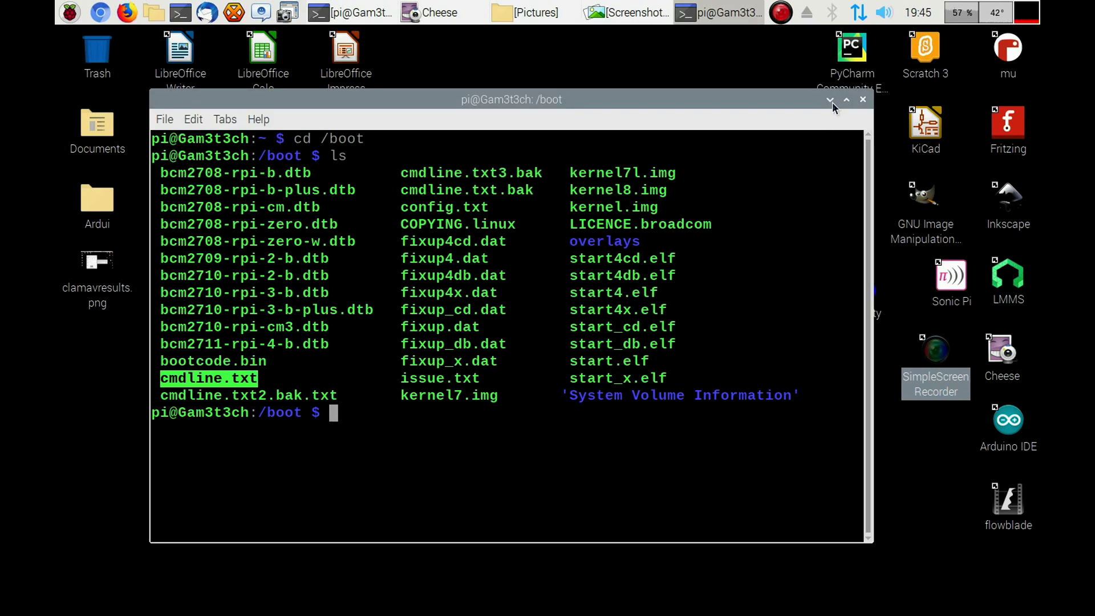
- Minimize the terminal to reveal the Cheese webcam preview
{"action": "left_click", "coordinate": [831, 101]}
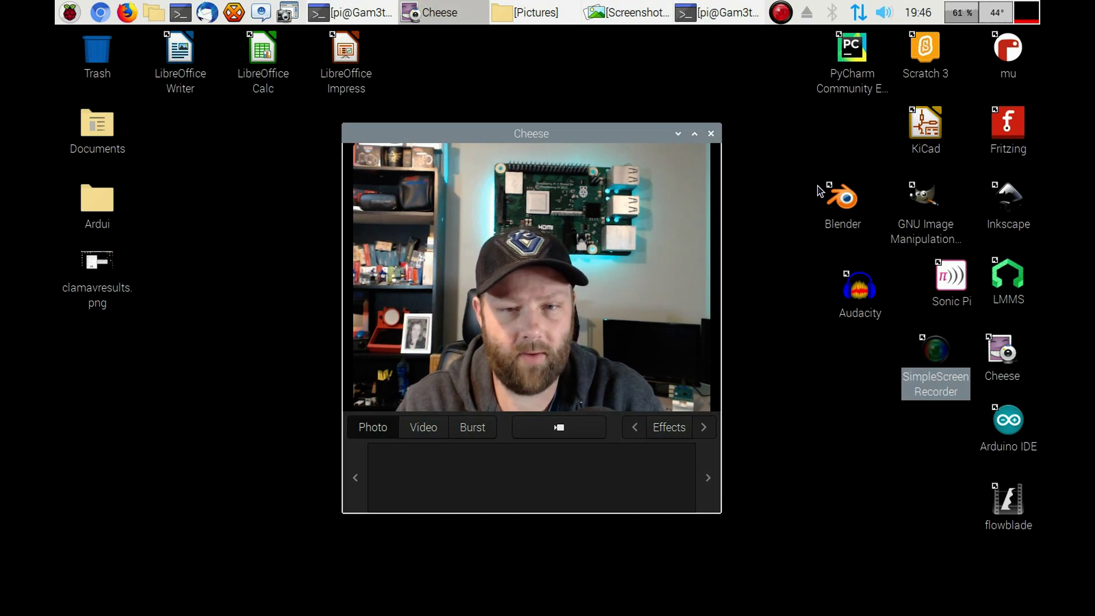
- Browse the 40 items of /media/pi/boot in PCManFM via the media > pi folder tree
{"action": "key", "text": "alt+Tab"}
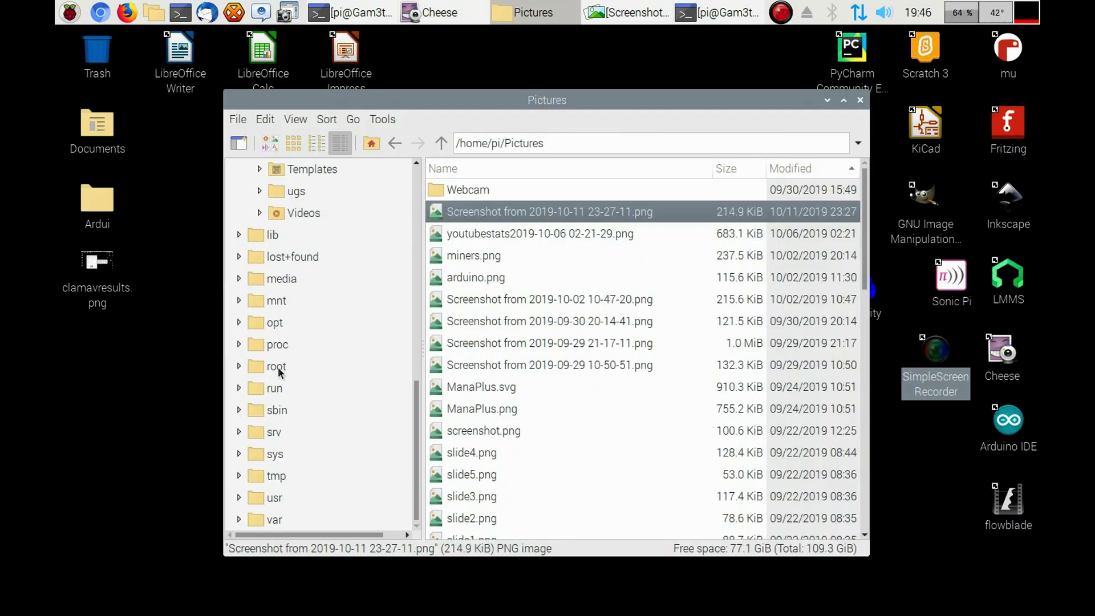
{"action": "left_click", "coordinate": [282, 278]}
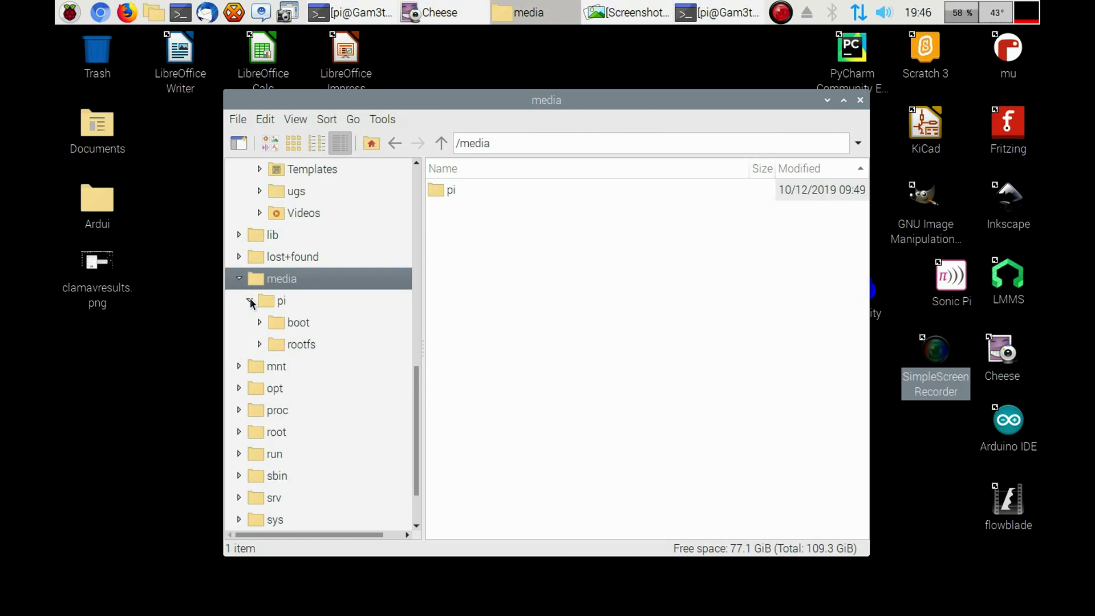
{"action": "left_click", "coordinate": [288, 322]}
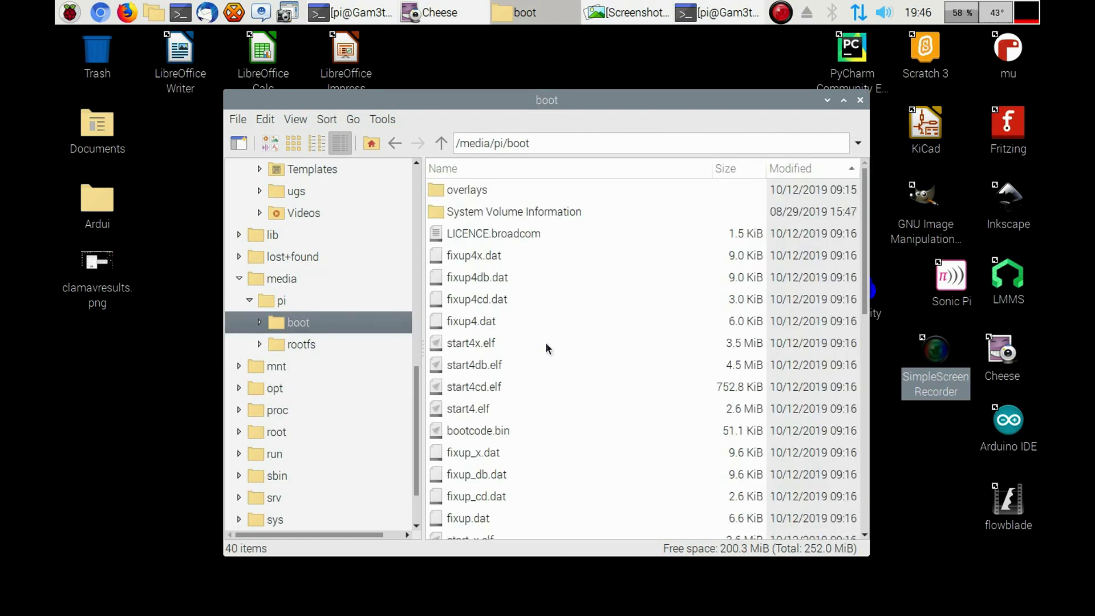
{"action": "scroll", "coordinate": [404, 302], "scroll_direction": "up", "scroll_amount": 1}
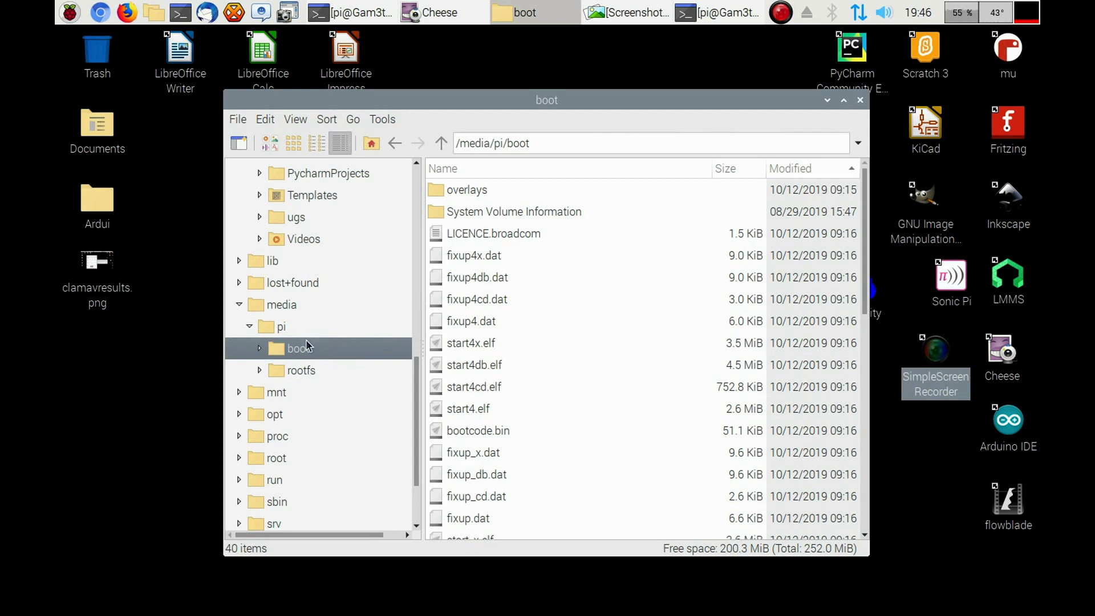
{"action": "left_click", "coordinate": [288, 326]}
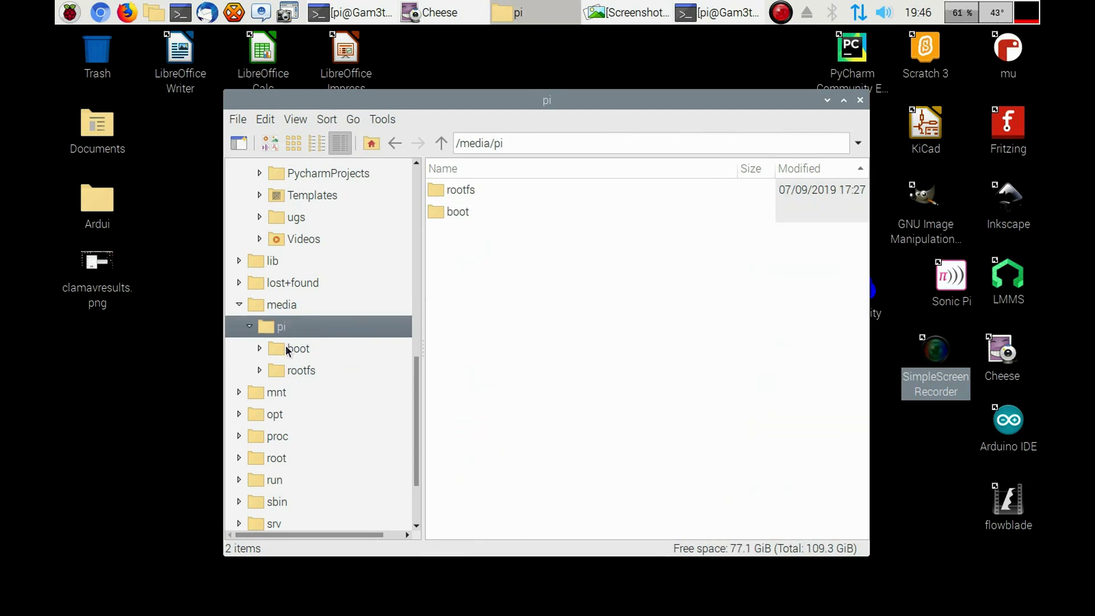
{"action": "left_click", "coordinate": [313, 342]}
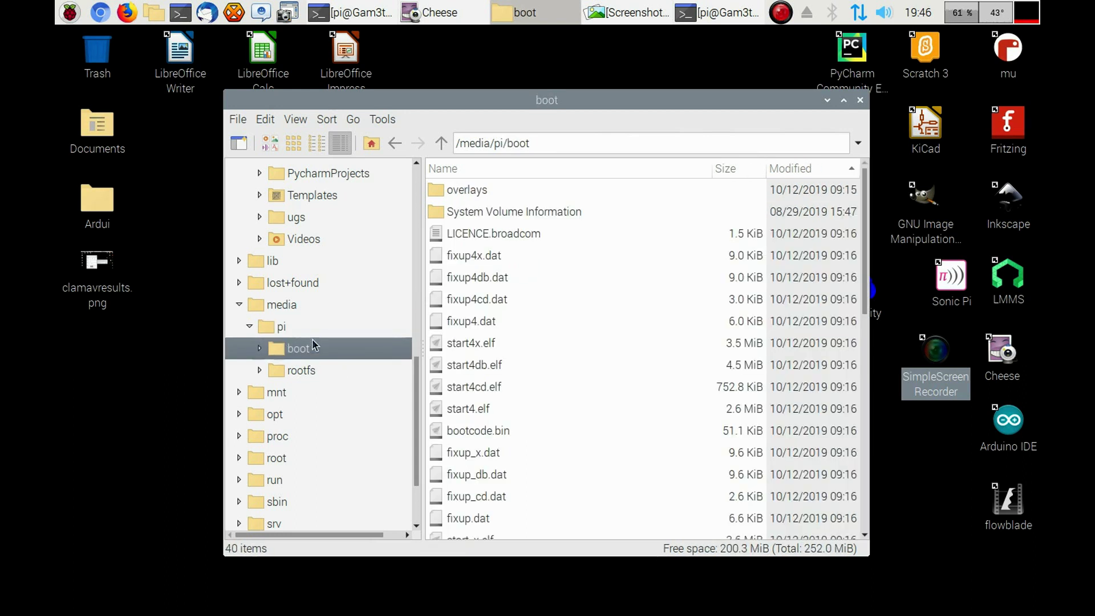
{"action": "left_click", "coordinate": [477, 190]}
{"action": "scroll", "coordinate": [589, 379], "scroll_direction": "down", "scroll_amount": 8}
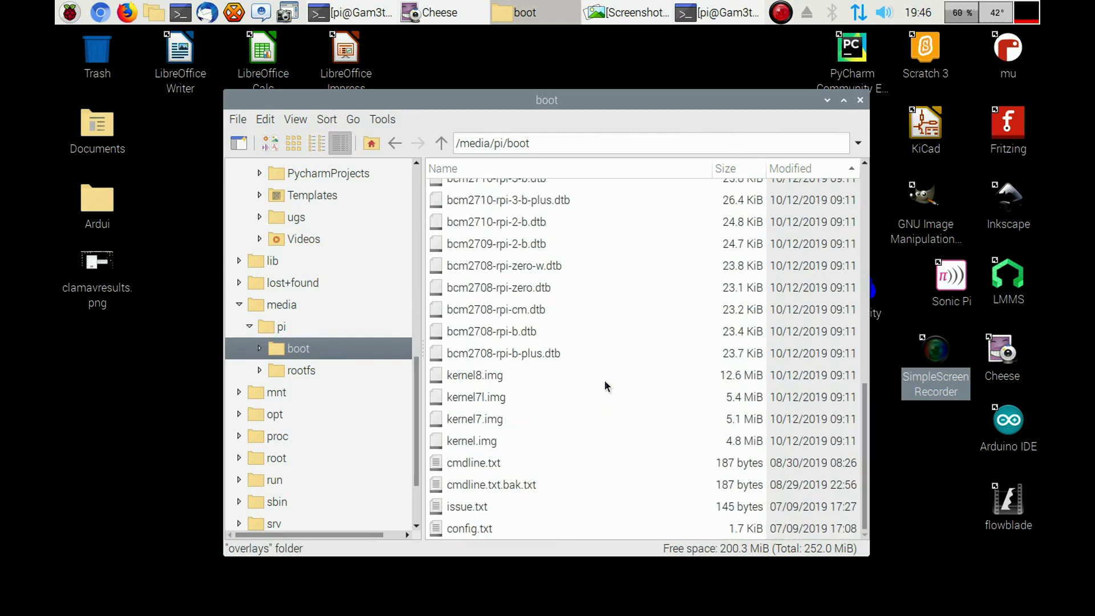
{"action": "scroll", "coordinate": [605, 377], "scroll_direction": "up", "scroll_amount": 5}
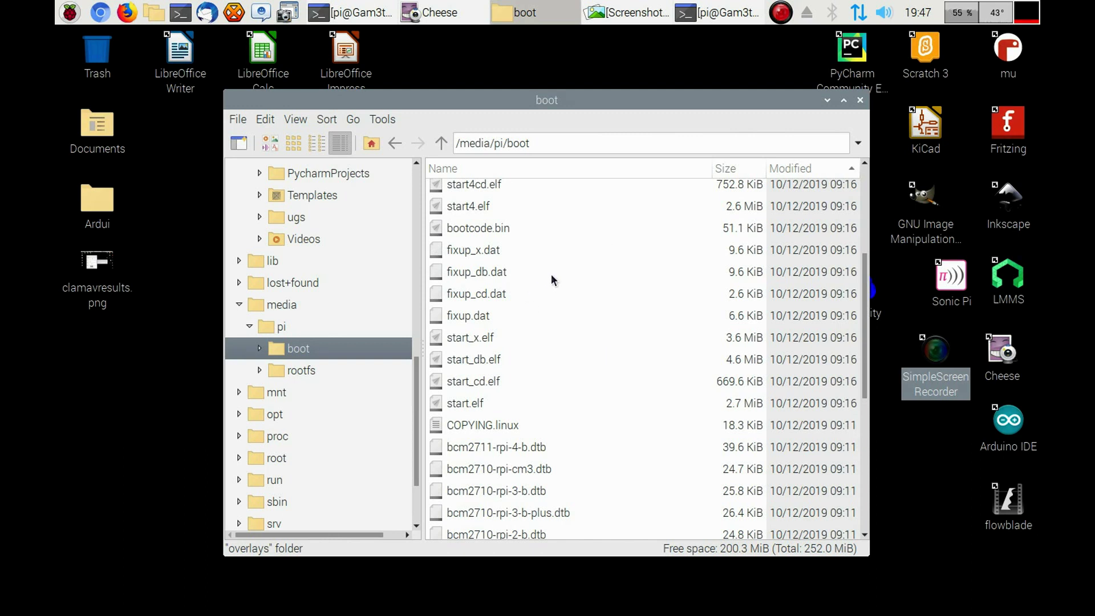
{"action": "scroll", "coordinate": [383, 238], "scroll_direction": "up", "scroll_amount": 8}
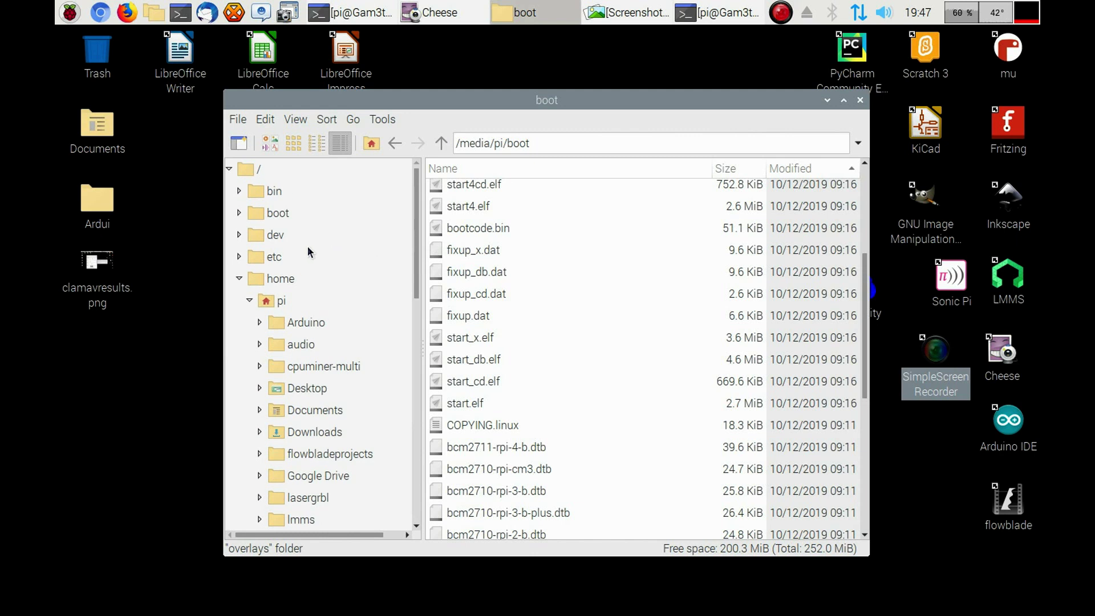
- Copy all files in the system /boot folder, then go to /media/pi/boot
{"action": "left_click", "coordinate": [307, 213]}
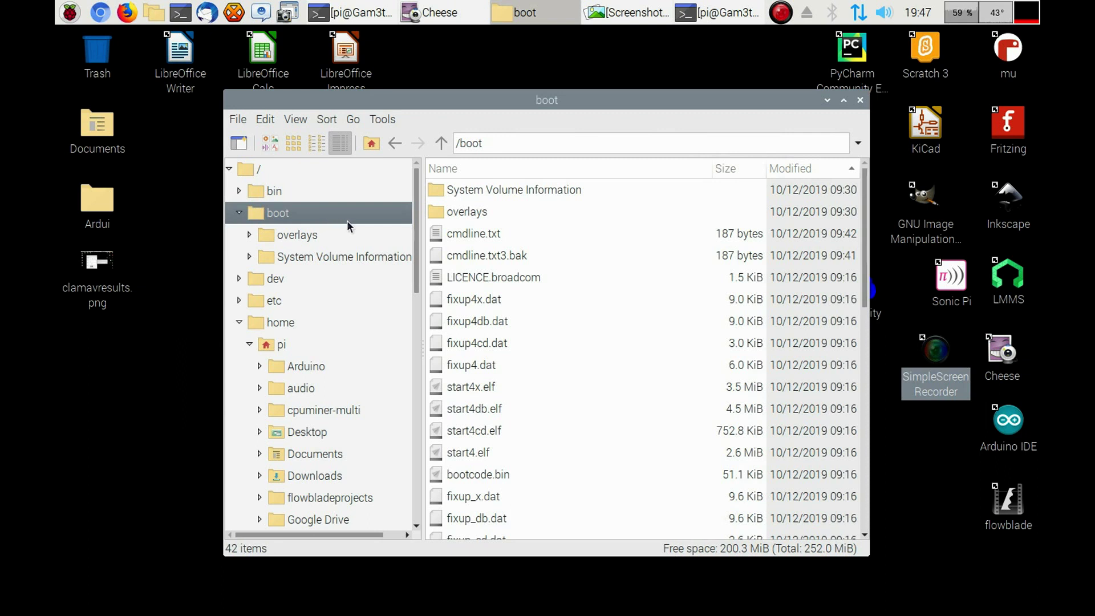
{"action": "left_click", "coordinate": [471, 191]}
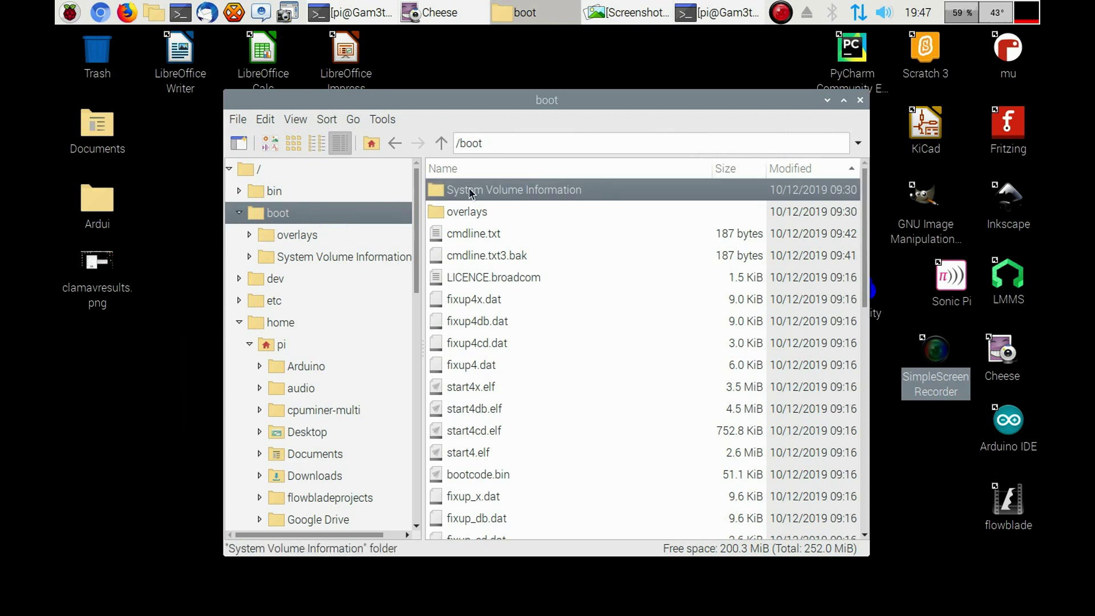
{"action": "scroll", "coordinate": [532, 446], "scroll_direction": "down", "scroll_amount": 10}
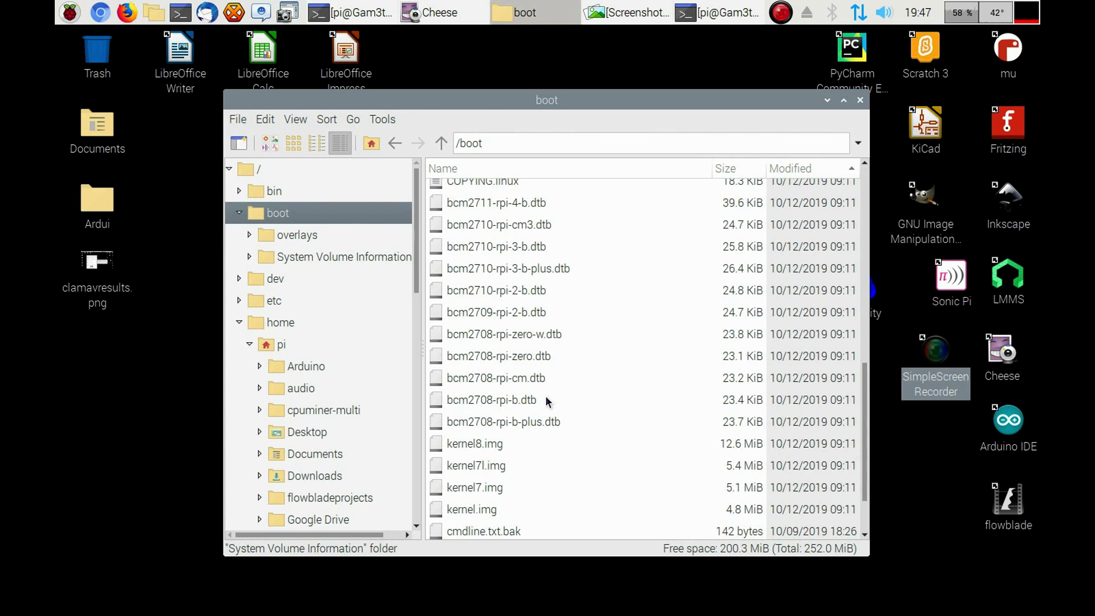
{"action": "key", "text": "ctrl+a"}
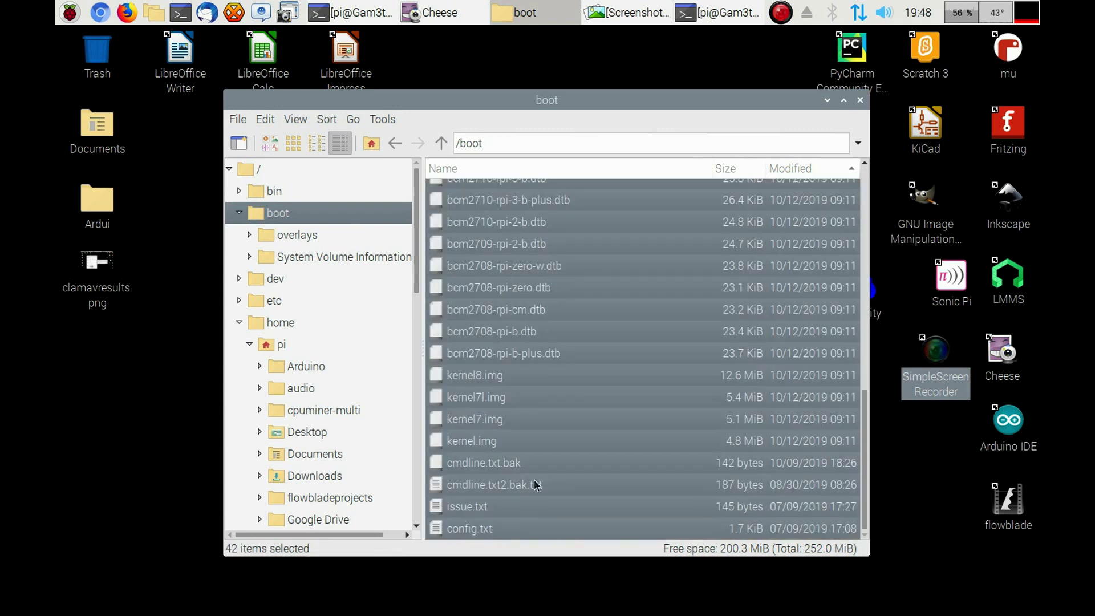
{"action": "right_click", "coordinate": [543, 330]}
{"action": "left_click", "coordinate": [573, 412]}
{"action": "scroll", "coordinate": [328, 322], "scroll_direction": "down", "scroll_amount": 7}
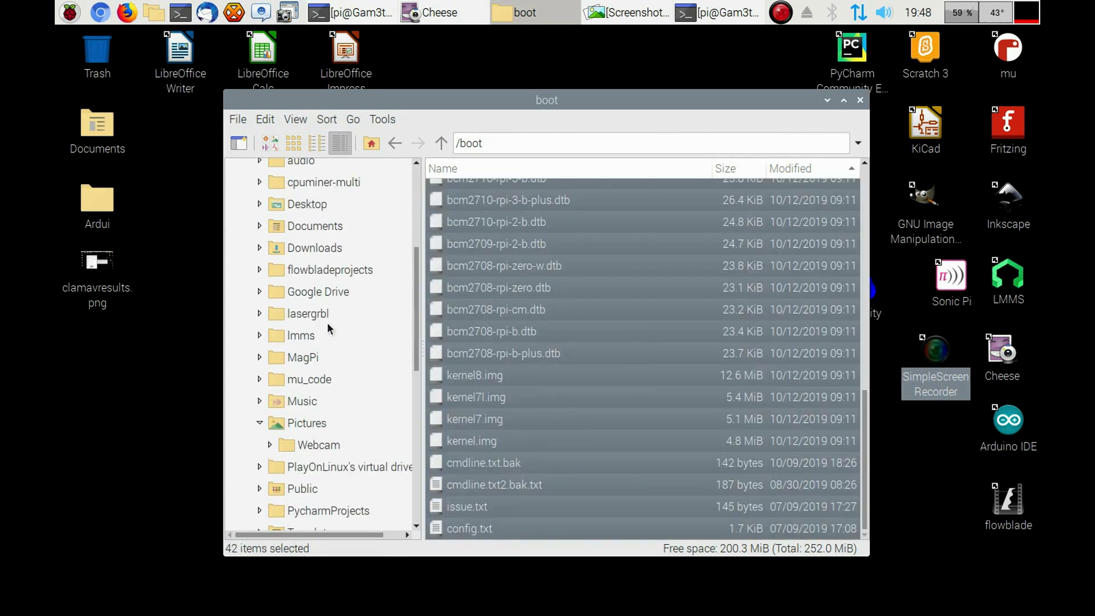
{"action": "left_click", "coordinate": [289, 457]}
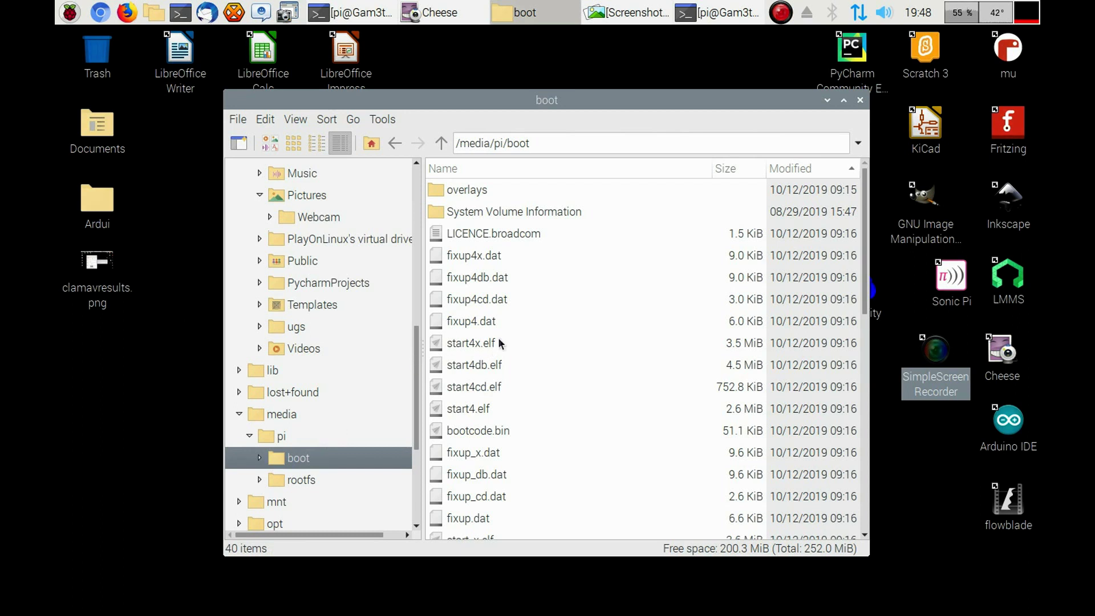
- Switch the /media/pi/boot listing to the compact view without pasting anything
{"action": "scroll", "coordinate": [747, 319], "scroll_direction": "down", "scroll_amount": 5}
{"action": "scroll", "coordinate": [747, 326], "scroll_direction": "down", "scroll_amount": 4}
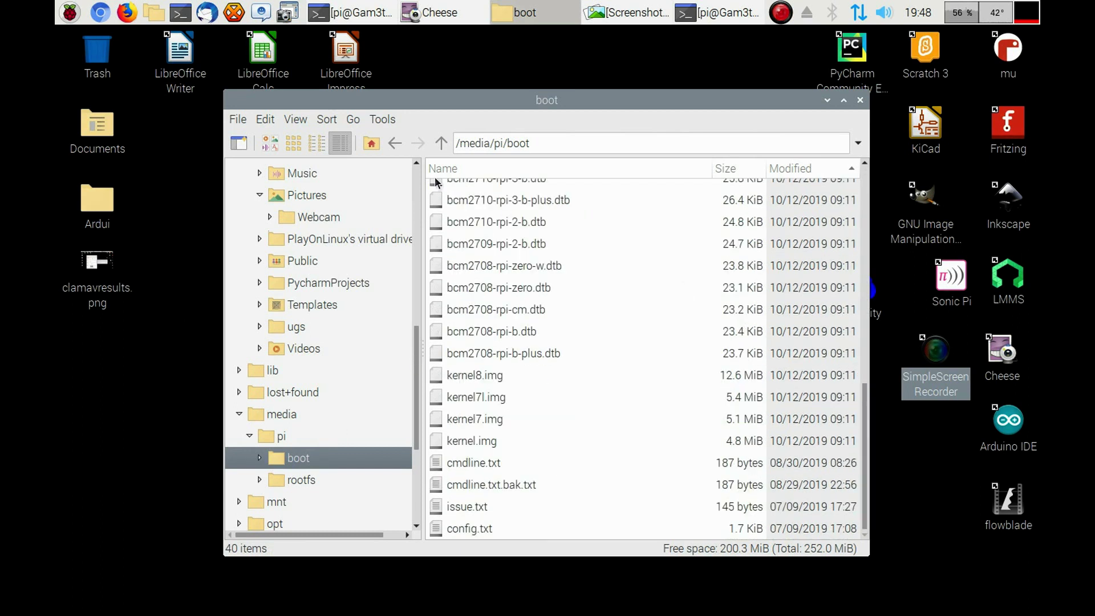
{"action": "left_click", "coordinate": [326, 143]}
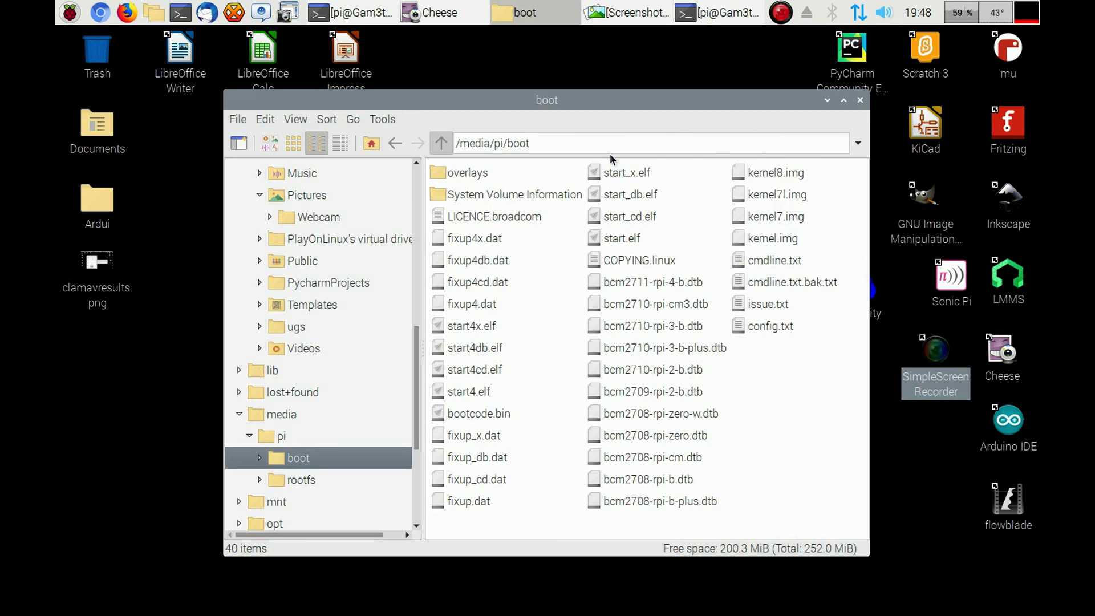
{"action": "right_click", "coordinate": [774, 403]}
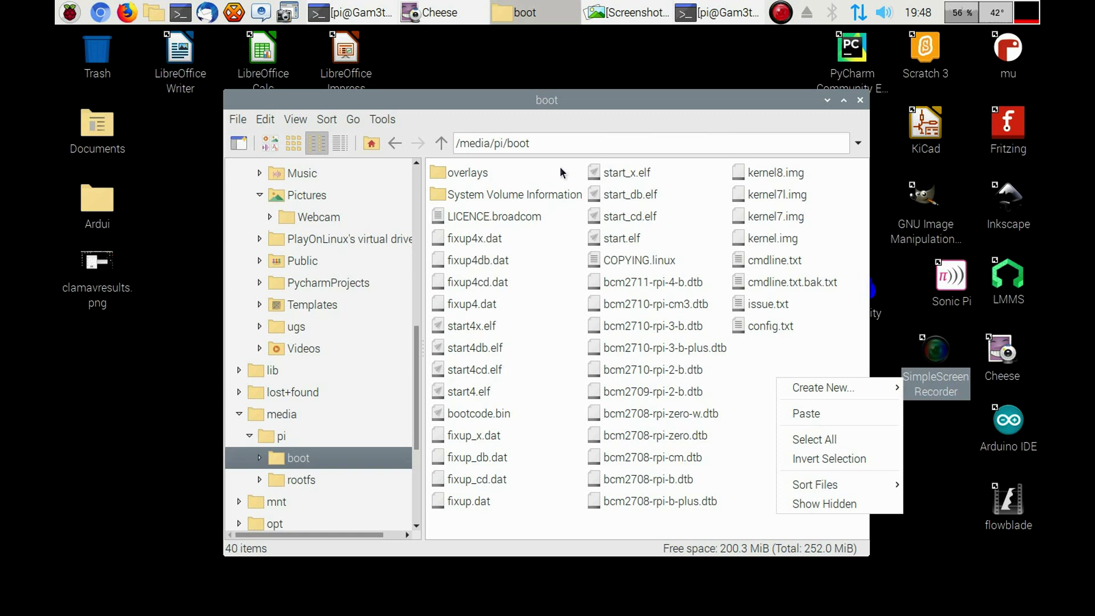
{"action": "left_click", "coordinate": [455, 93]}
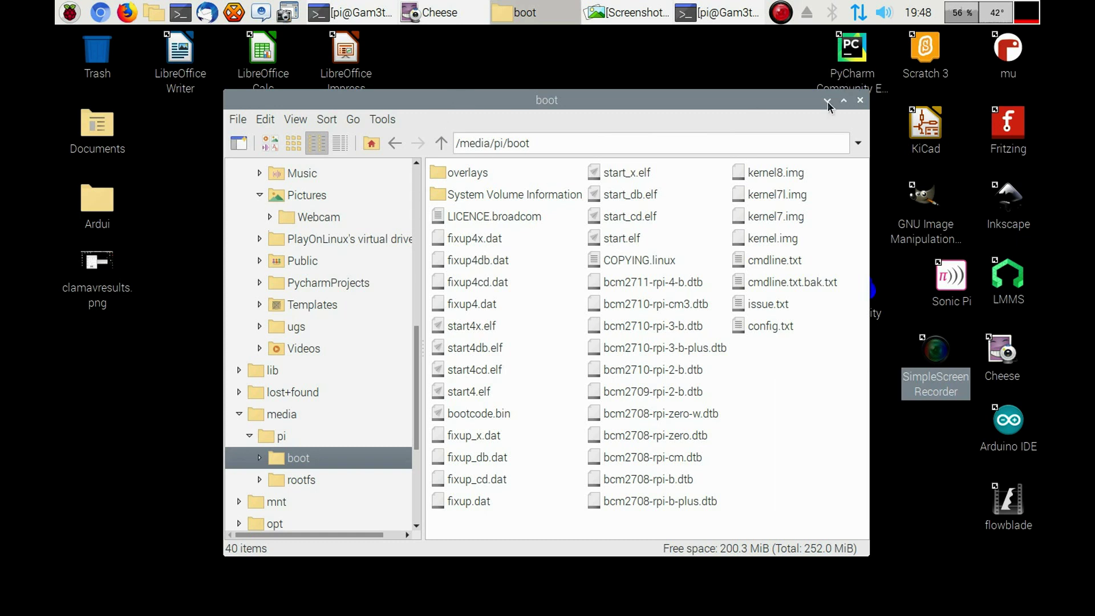
- Close the PCManFM boot-partition window, leaving Cheese in front
{"action": "left_click", "coordinate": [861, 102]}
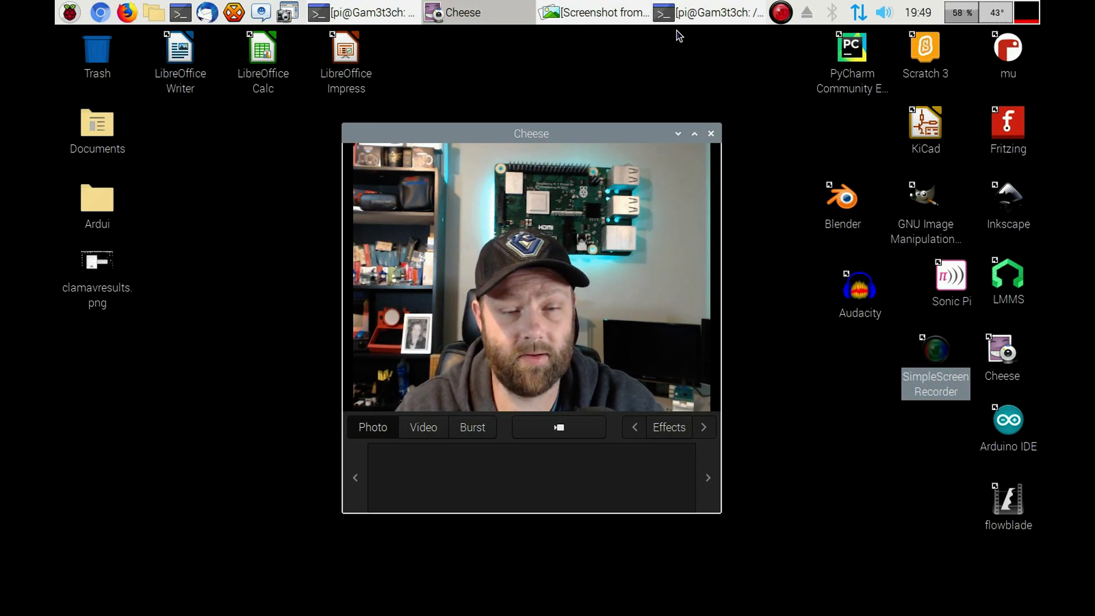
- Open /boot/cmdline.txt with sudo nano and highlight the root PARTUUID 6c19bde0-02
{"action": "left_click", "coordinate": [713, 15]}
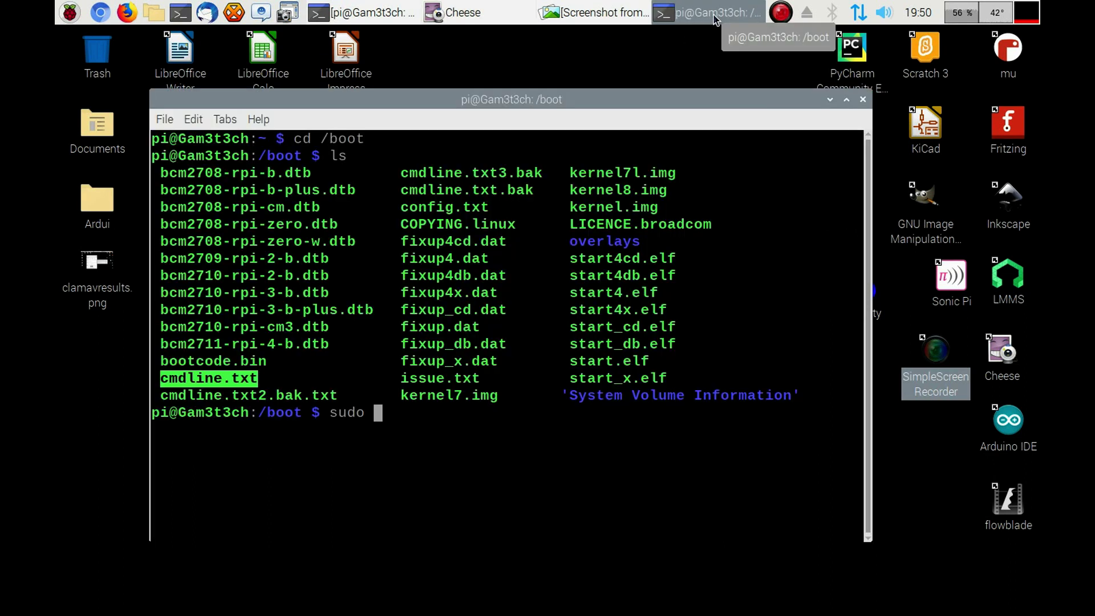
{"action": "type", "text": "sudo nano cmdlin"}
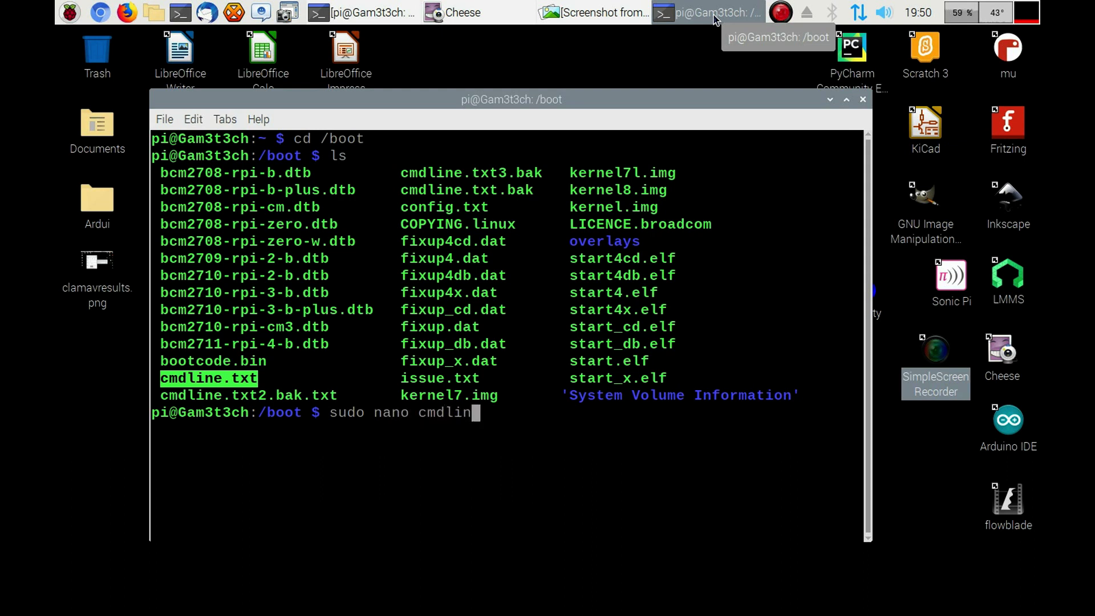
{"action": "type", "text": "e.txt"}
{"action": "key", "text": "Return"}
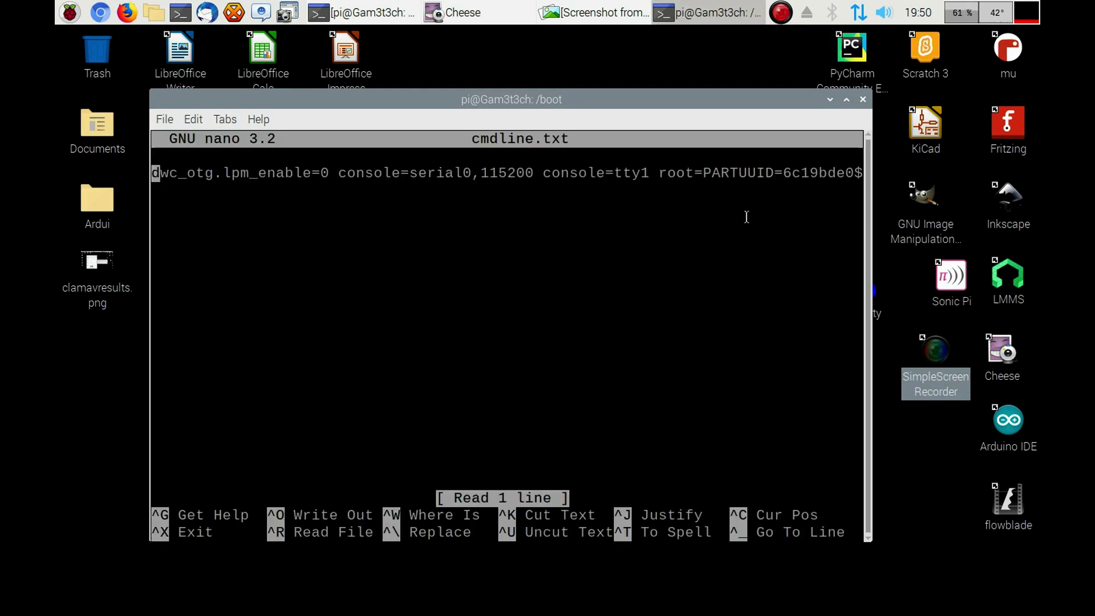
{"action": "left_click_drag", "start_coordinate": [882, 173], "coordinate": [783, 178]}
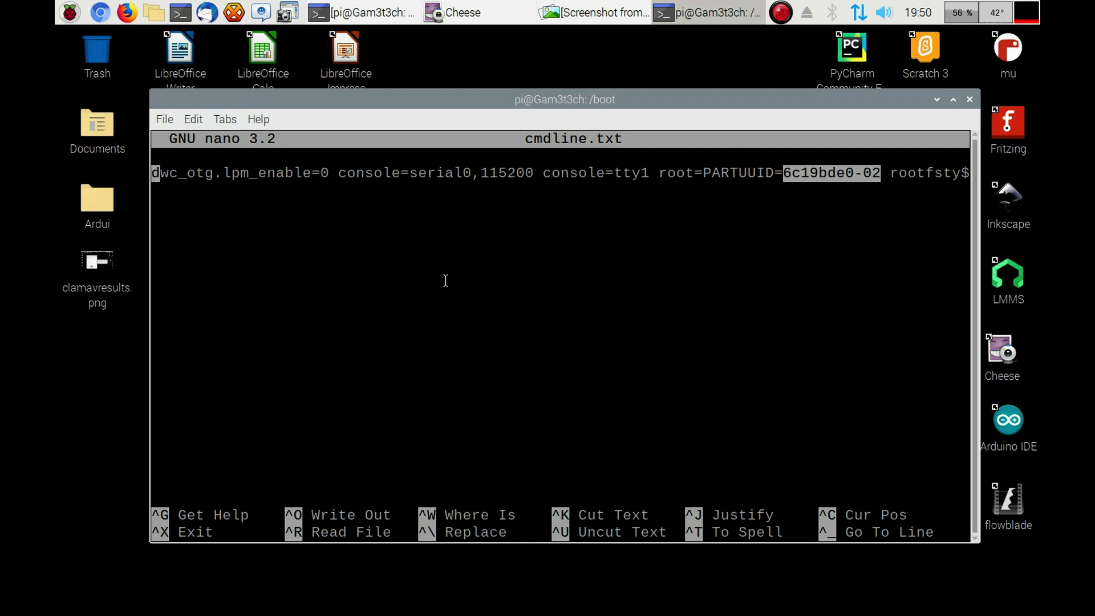
- Quit nano and change into /media after failed 'cd media' and 'cd Media' attempts
{"action": "key", "text": "ctrl+x"}
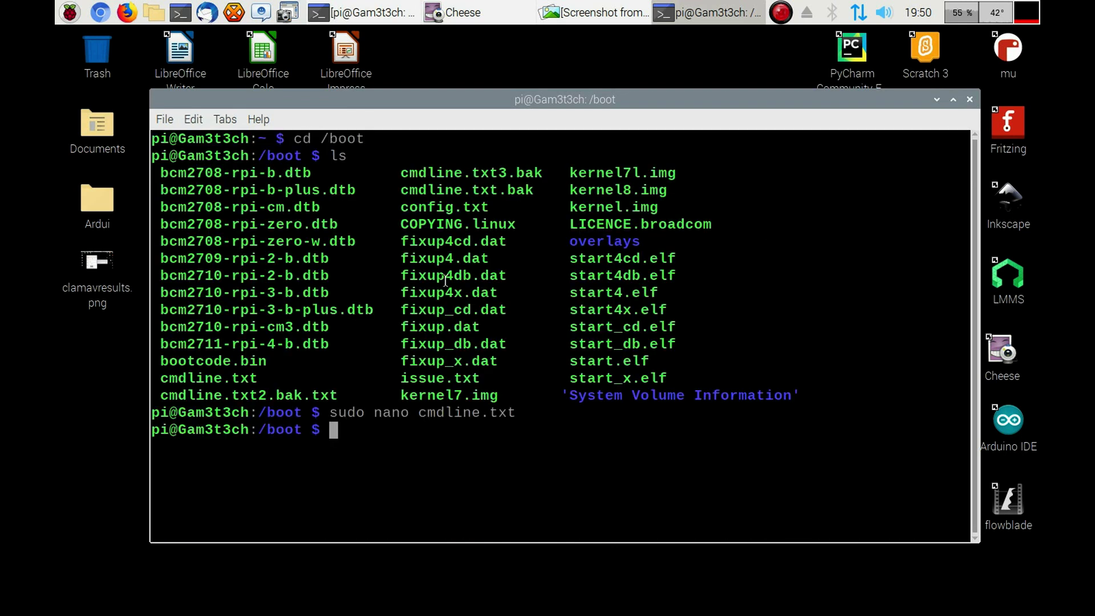
{"action": "type", "text": "cd"}
{"action": "key", "text": "Return"}
{"action": "type", "text": "cd media"}
{"action": "key", "text": "Return"}
{"action": "type", "text": "cd Media"}
{"action": "key", "text": "Return"}
{"action": "type", "text": "cd /media"}
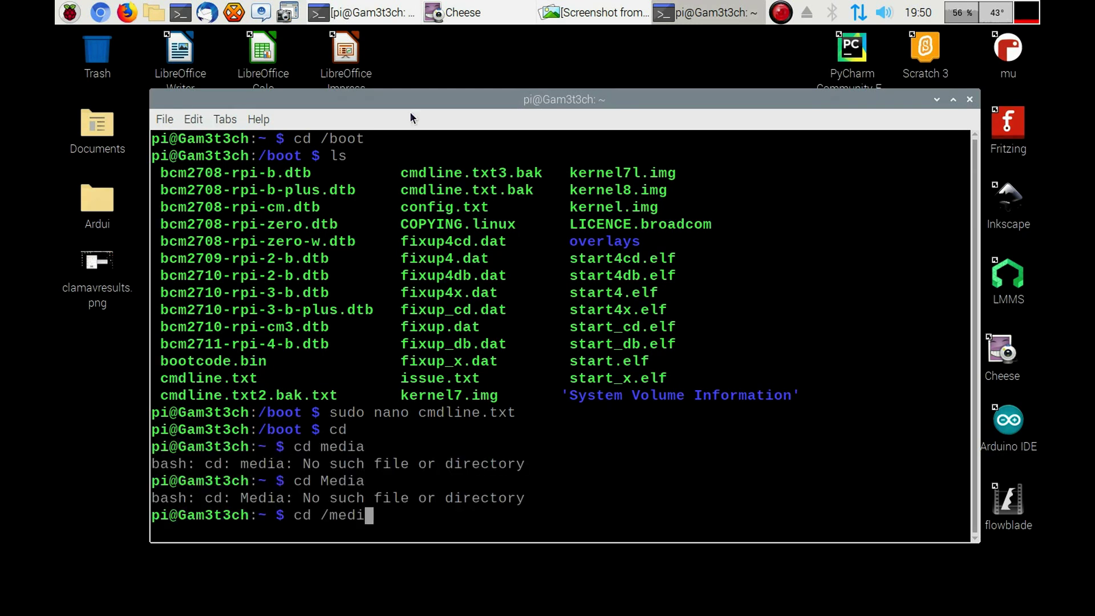
{"action": "key", "text": "Return"}
{"action": "type", "text": "ls"}
- Move into /media/pi/boot and list the SSD boot files, including cmdline.txt.bak.txt
{"action": "key", "text": "Return"}
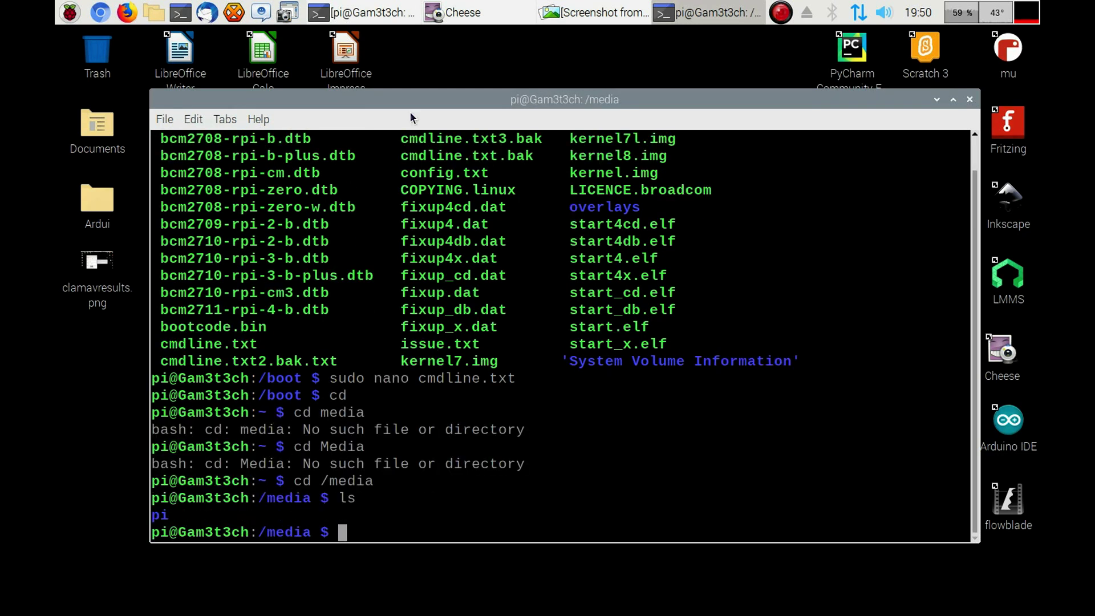
{"action": "type", "text": "cd pi"}
{"action": "key", "text": "Return"}
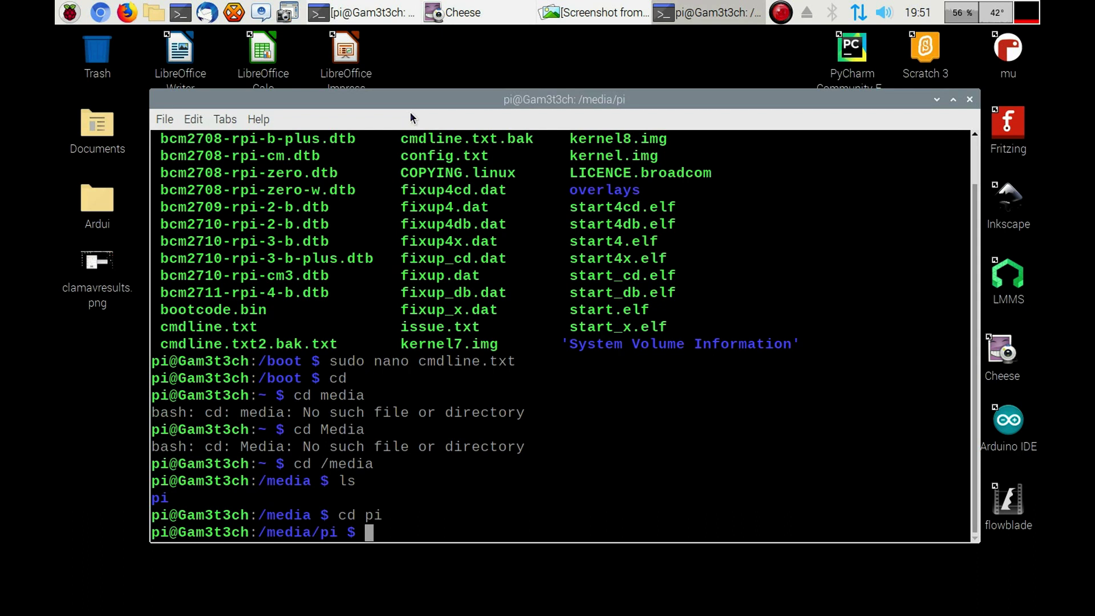
{"action": "type", "text": "ls"}
{"action": "key", "text": "Return"}
{"action": "type", "text": "cd boot"}
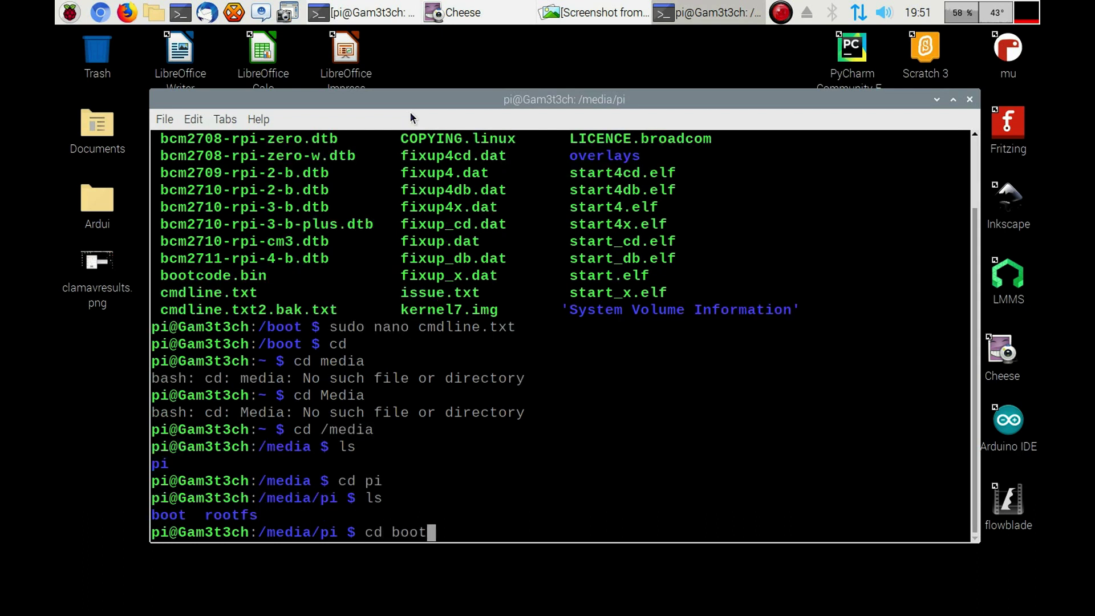
{"action": "key", "text": "Return"}
{"action": "type", "text": "ls"}
{"action": "key", "text": "Return"}
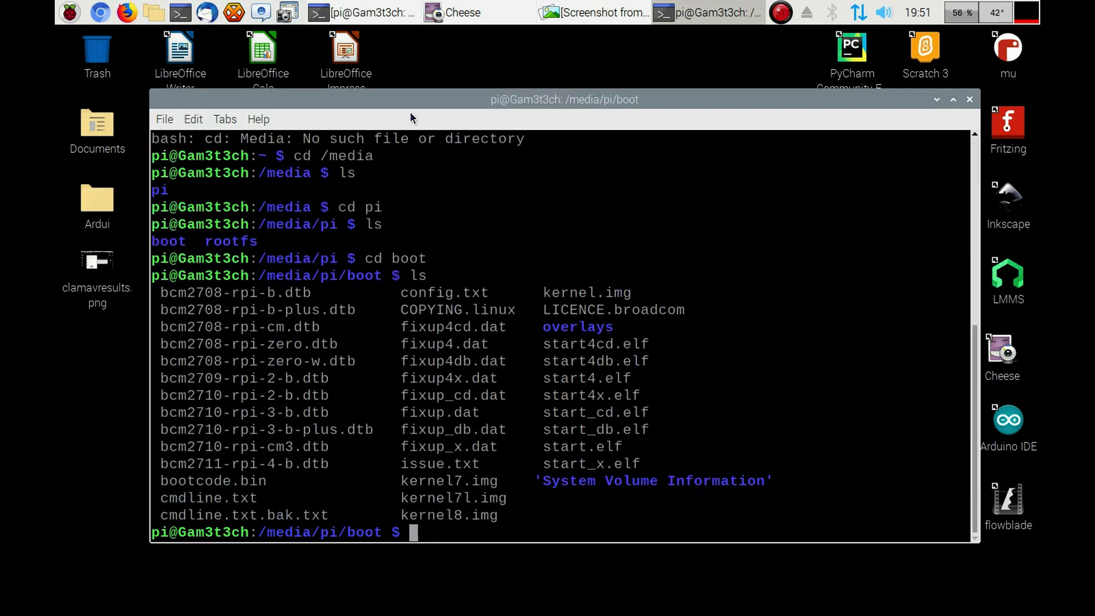